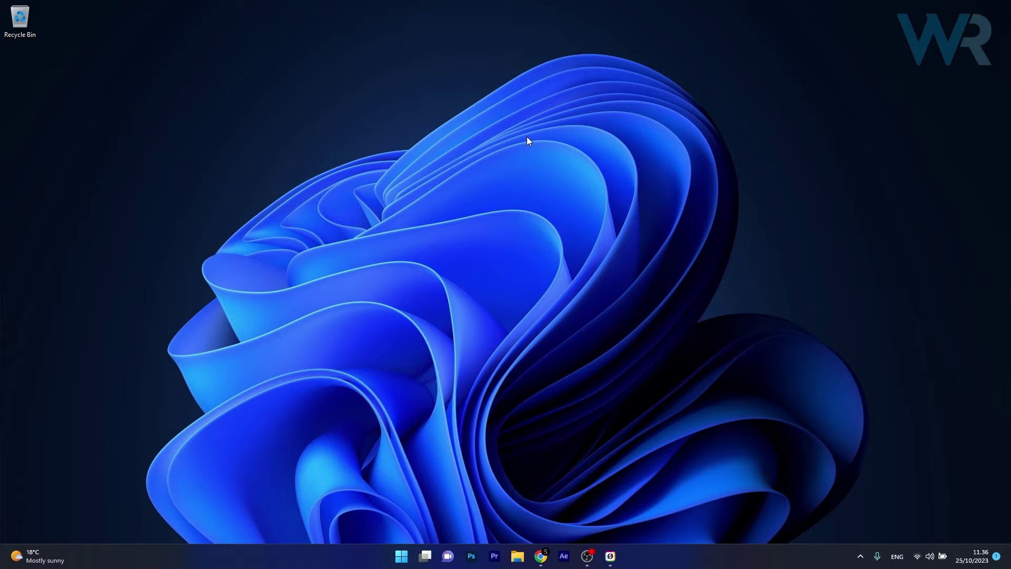
# Have Device Manager search automatically for a newer HID-compliant mouse driver; the best one is already installed.
pyautogui.rightClick(398, 561)
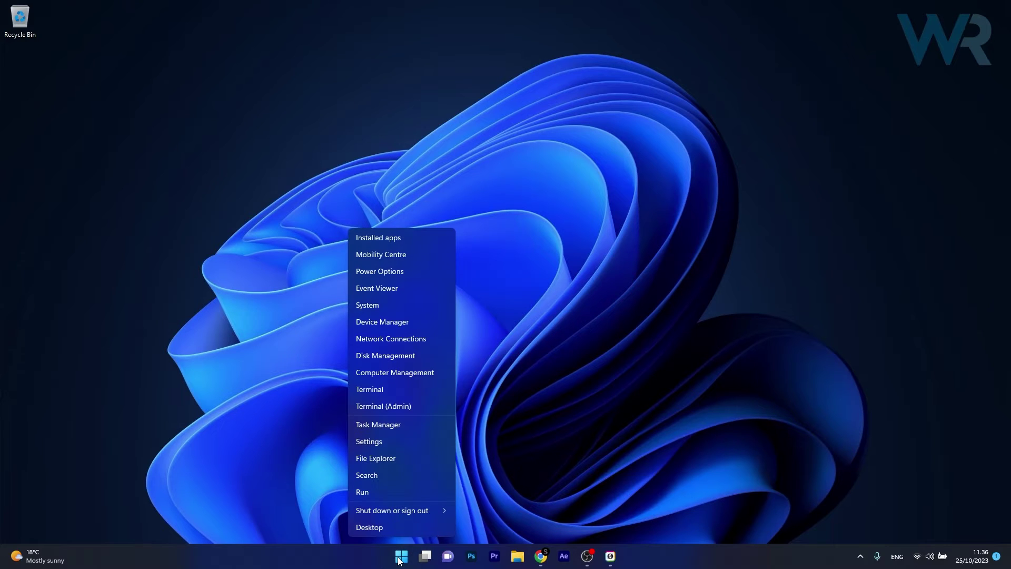
pyautogui.click(420, 322)
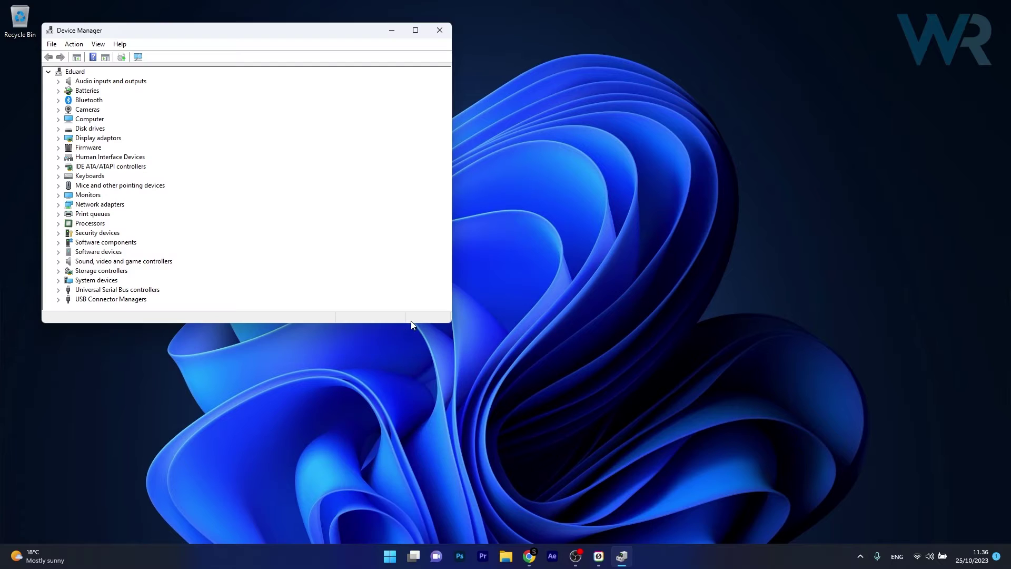
pyautogui.moveTo(225, 36); pyautogui.dragTo(407, 91)
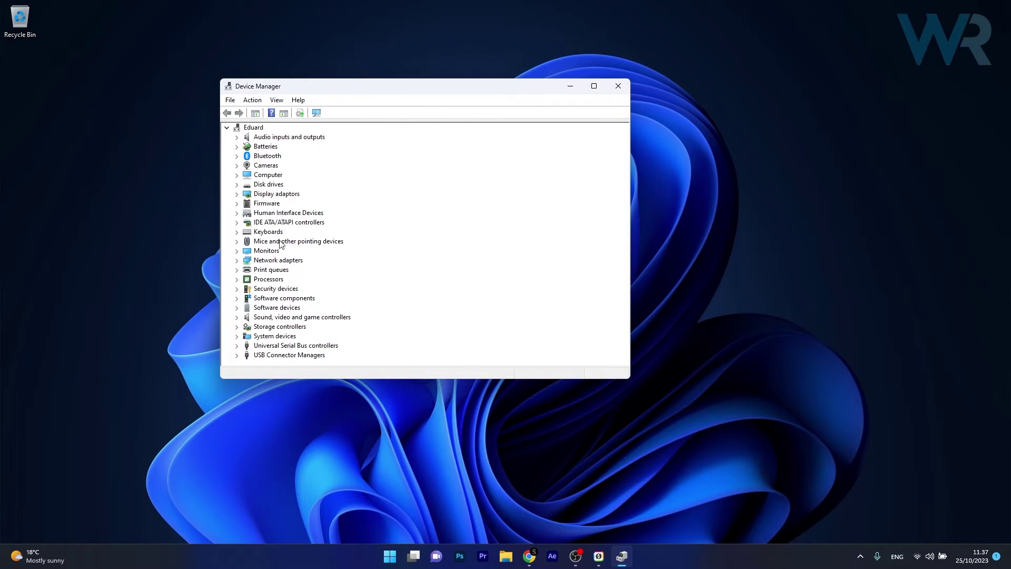
pyautogui.click(236, 242)
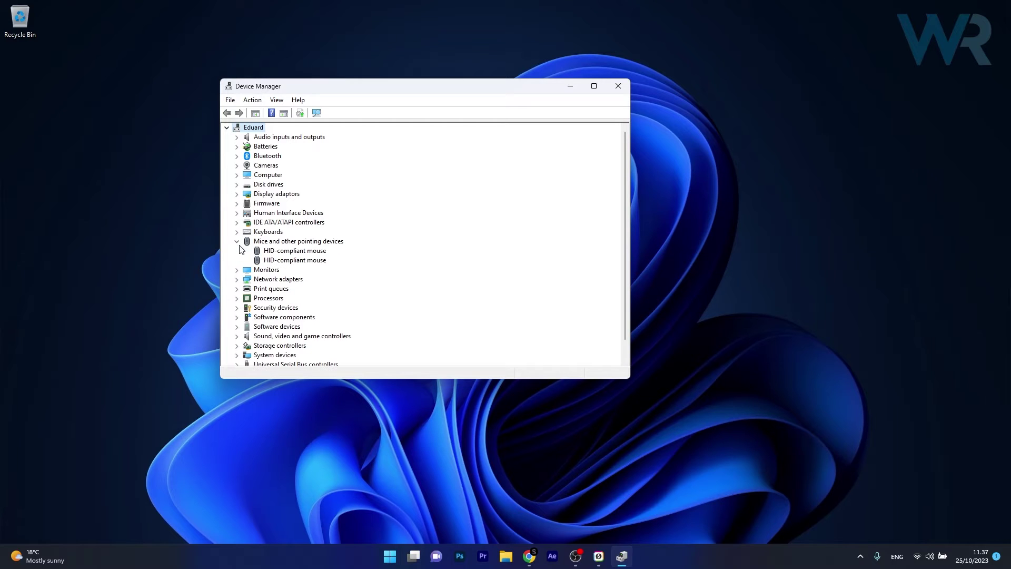
pyautogui.rightClick(303, 253)
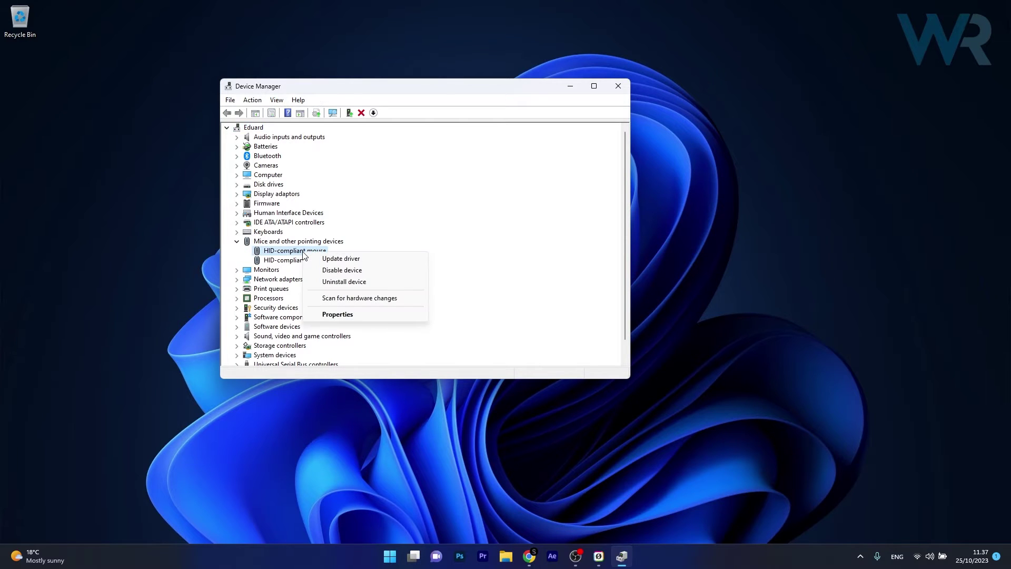
pyautogui.click(385, 259)
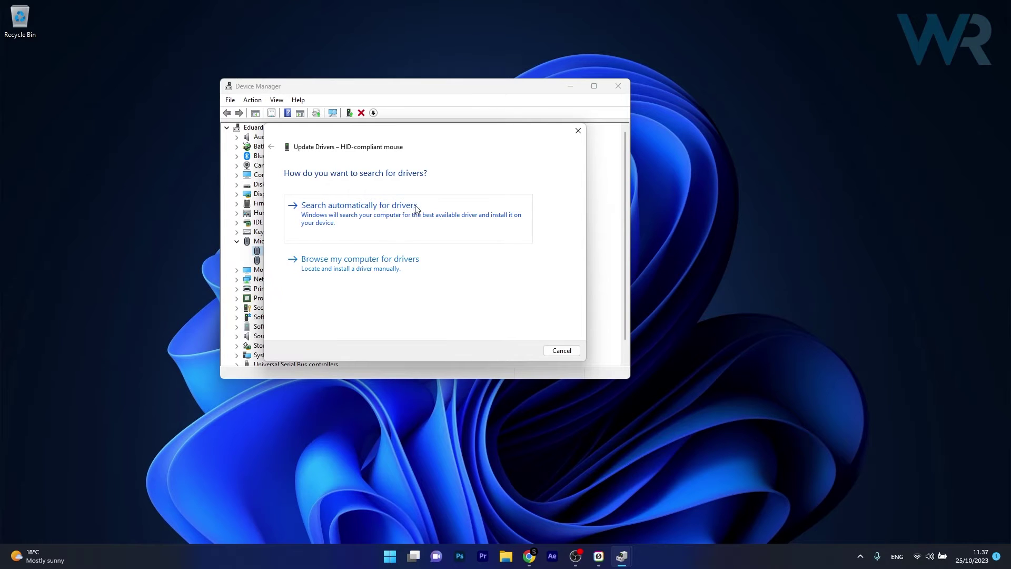
pyautogui.click(433, 207)
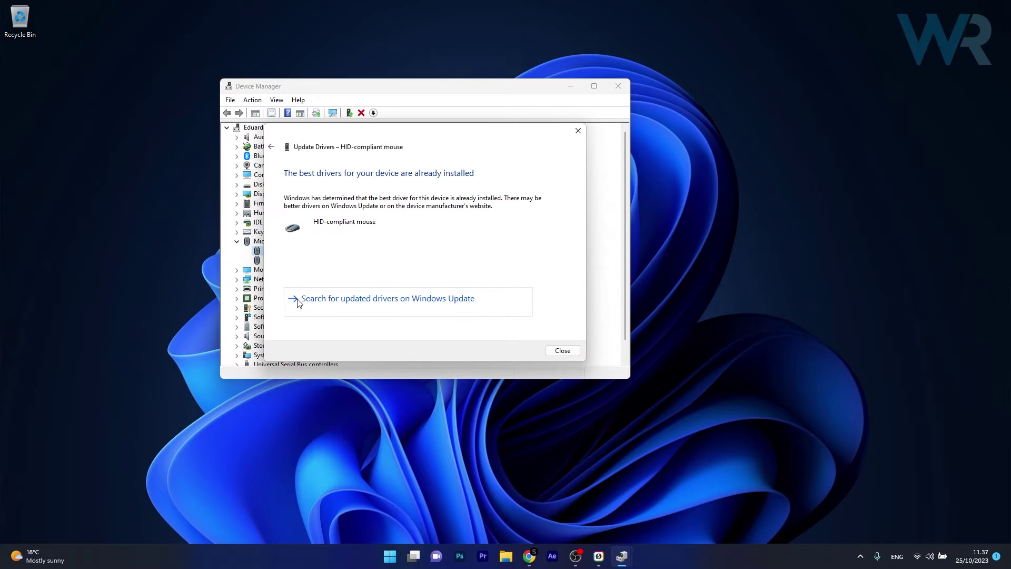
# Confirm Windows Update has no newer drivers, then close Settings and Device Manager.
pyautogui.click(449, 304)
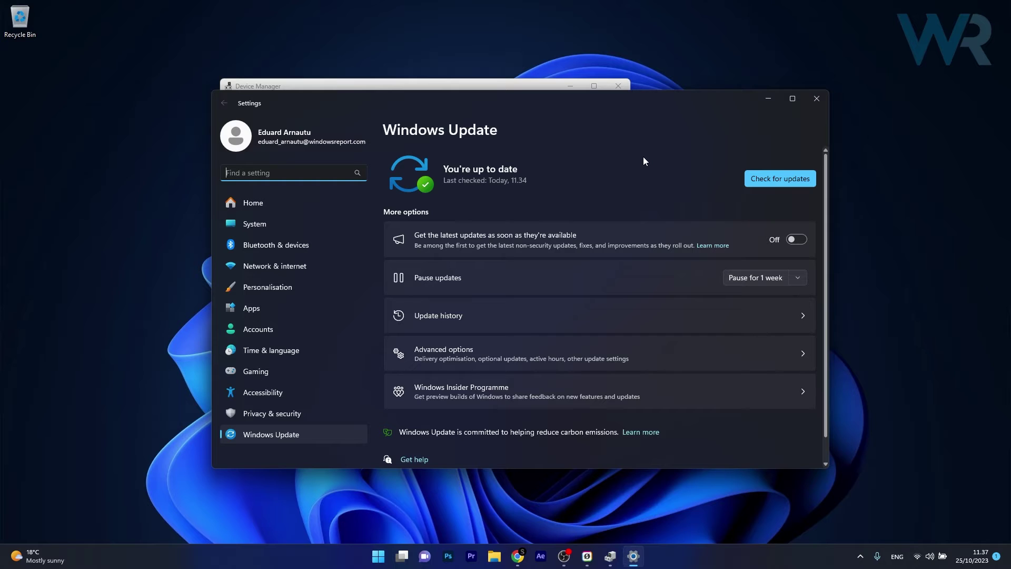
pyautogui.click(817, 100)
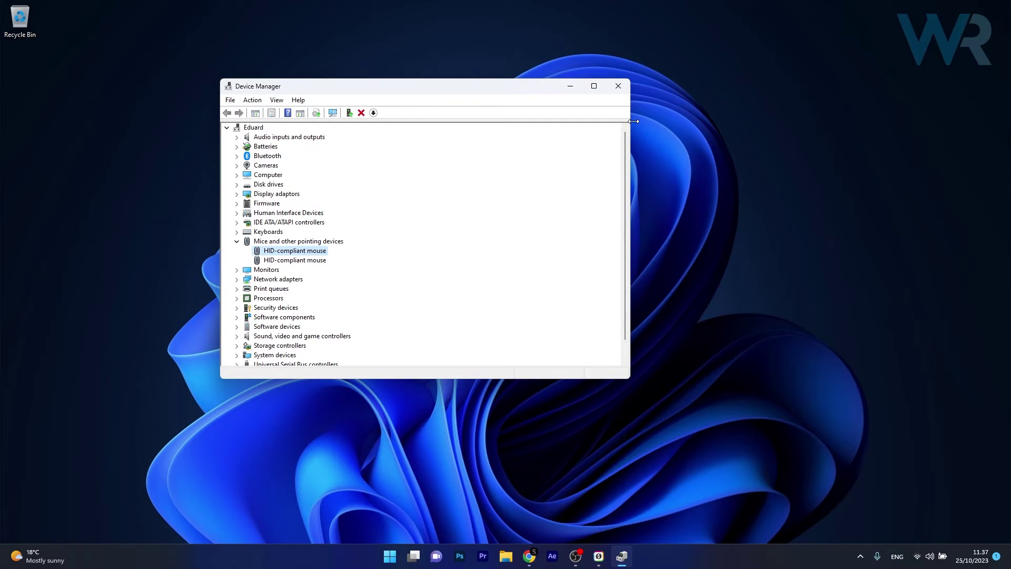
pyautogui.click(626, 90)
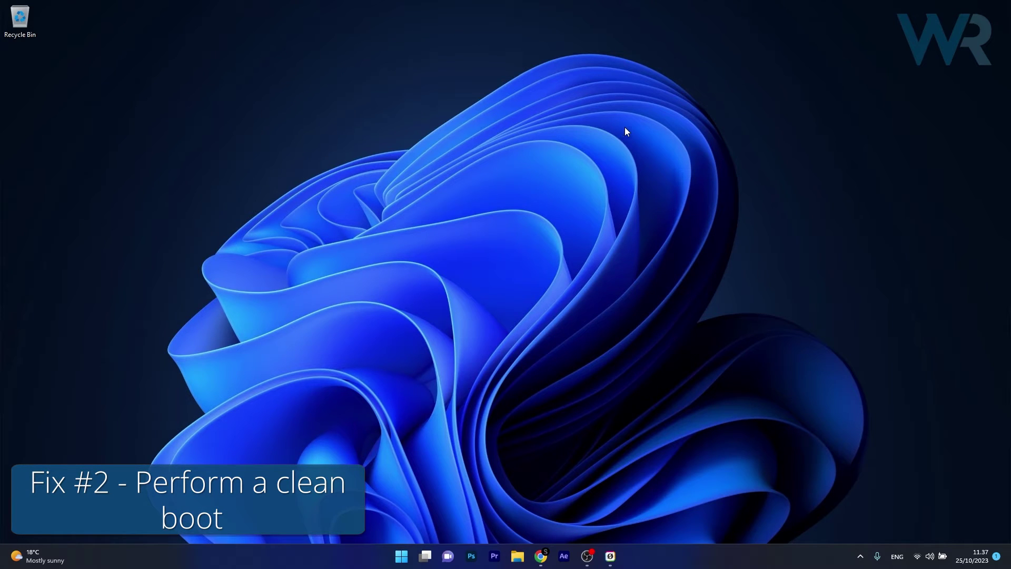
# In msconfig, hide Microsoft services, disable all the others, and switch to Startup.
pyautogui.click(401, 556)
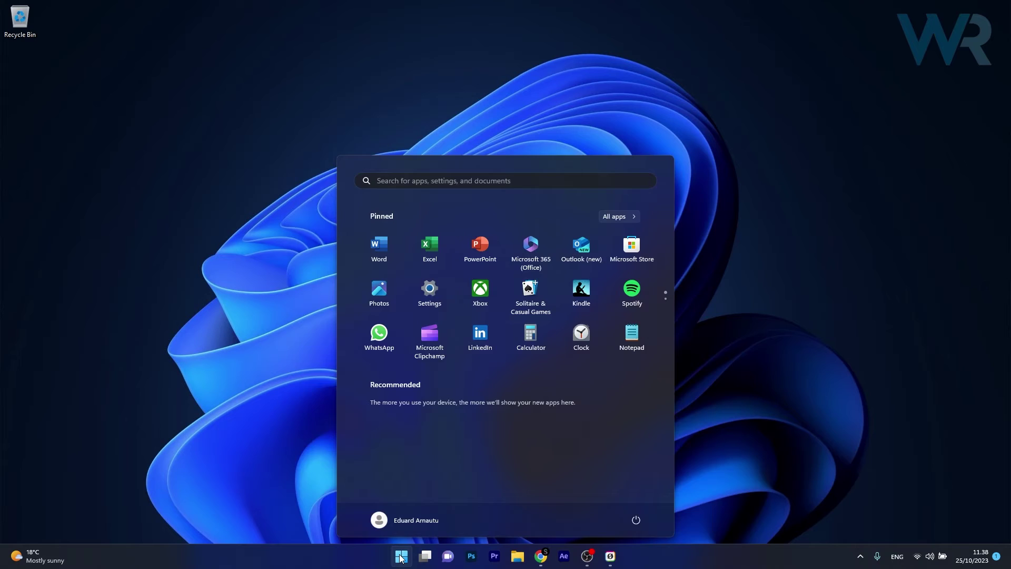
pyautogui.write('msconfig')
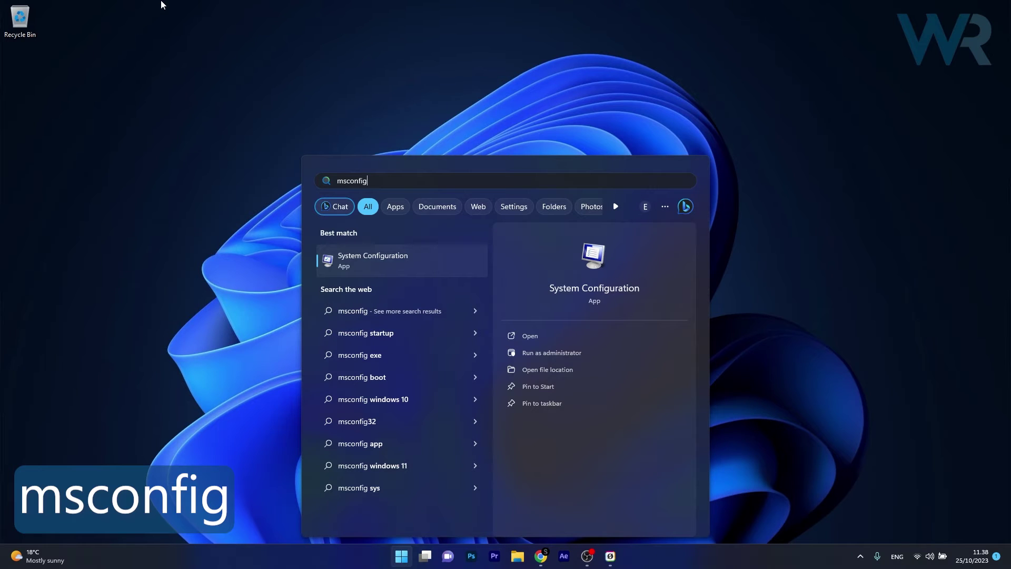
pyautogui.click(416, 262)
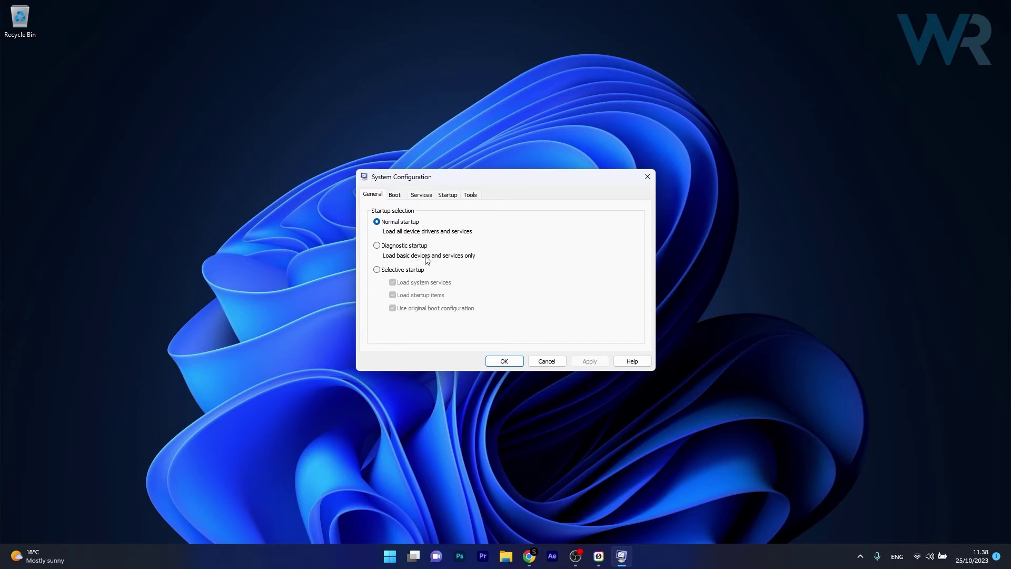
pyautogui.click(422, 196)
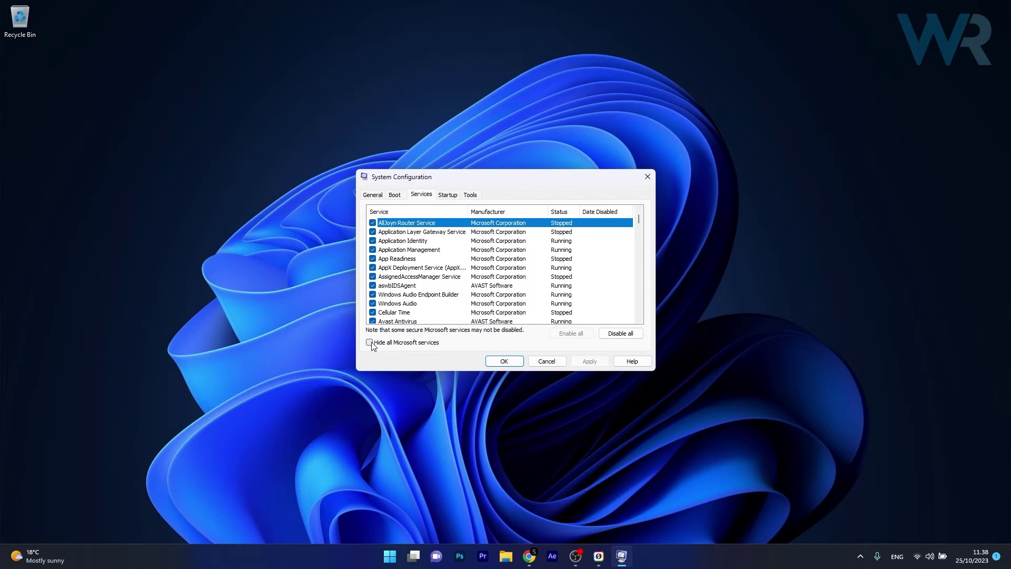
pyautogui.click(370, 342)
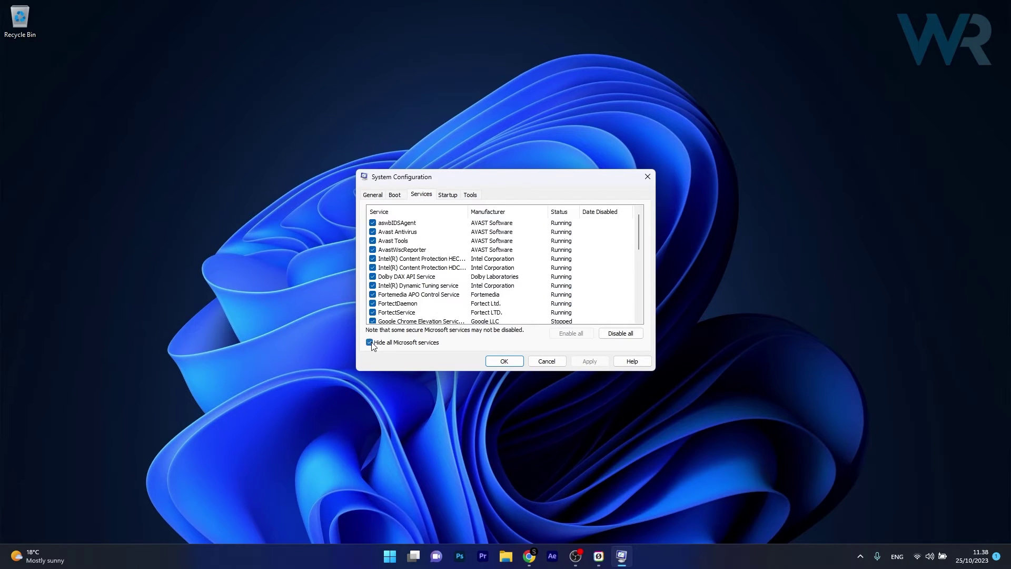
pyautogui.click(621, 334)
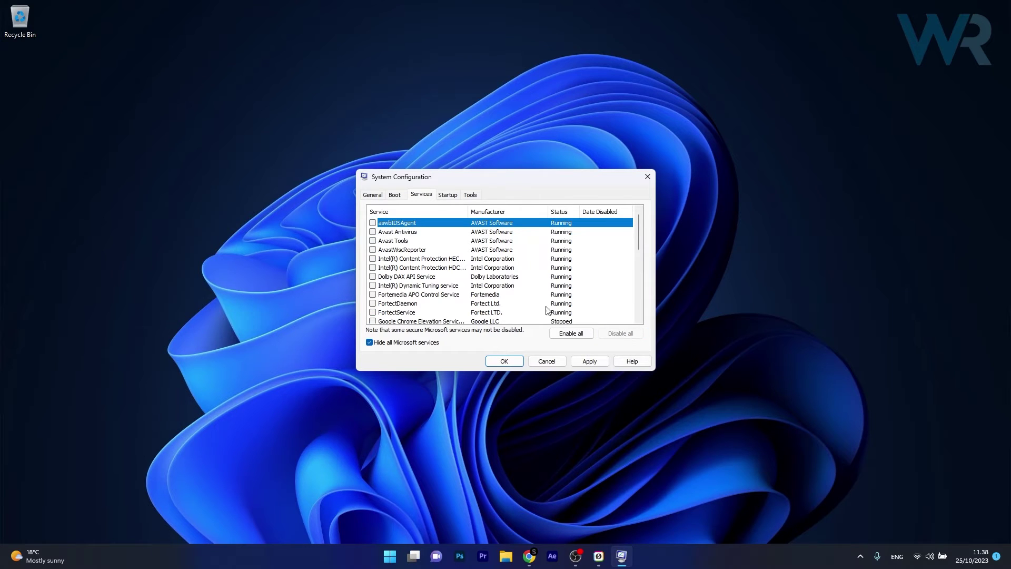
pyautogui.click(447, 196)
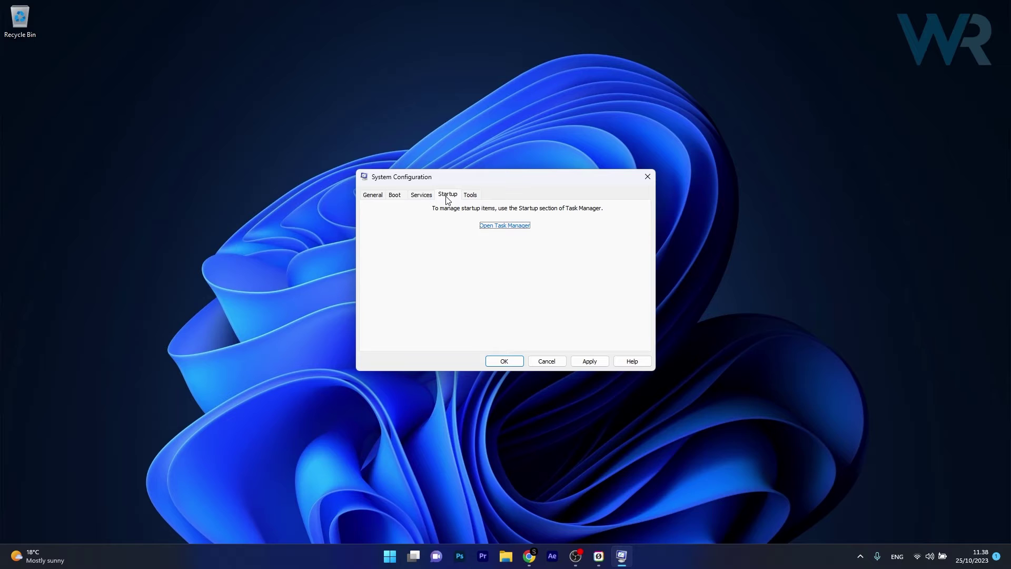
# Review Task Manager's startup apps, selecting slack.exe, then close Task Manager and System Configuration.
pyautogui.click(505, 226)
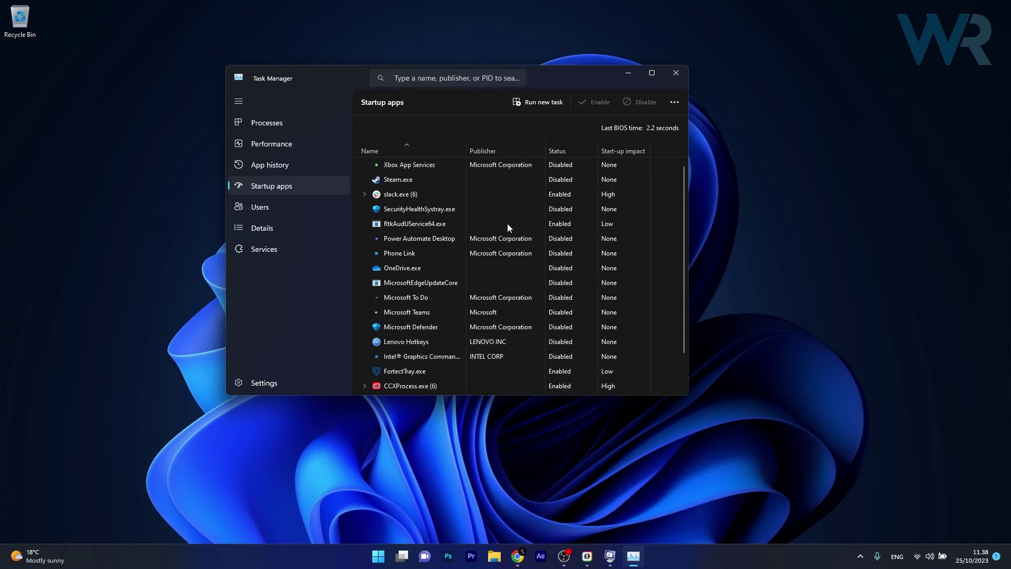
pyautogui.click(533, 196)
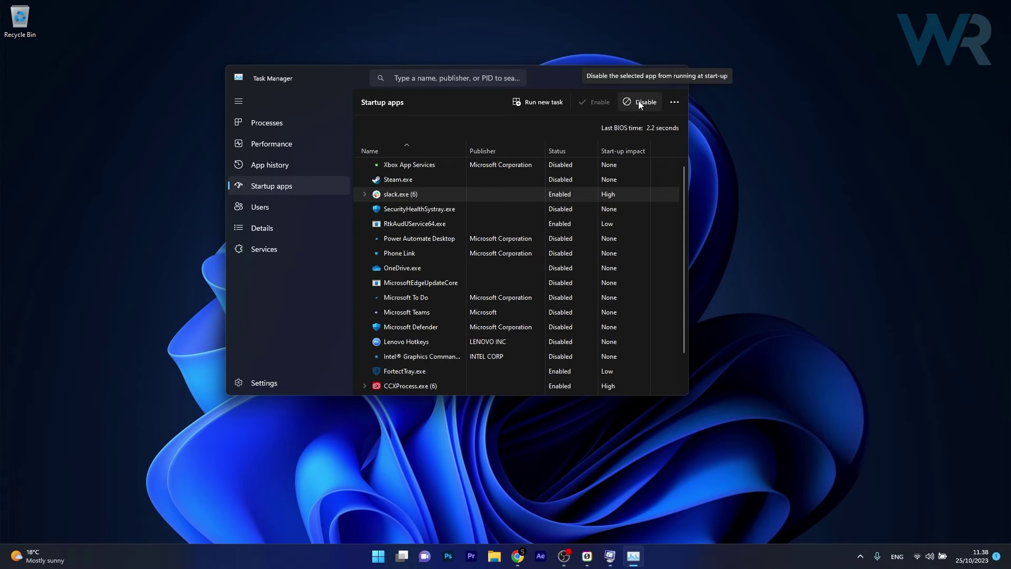
pyautogui.click(681, 77)
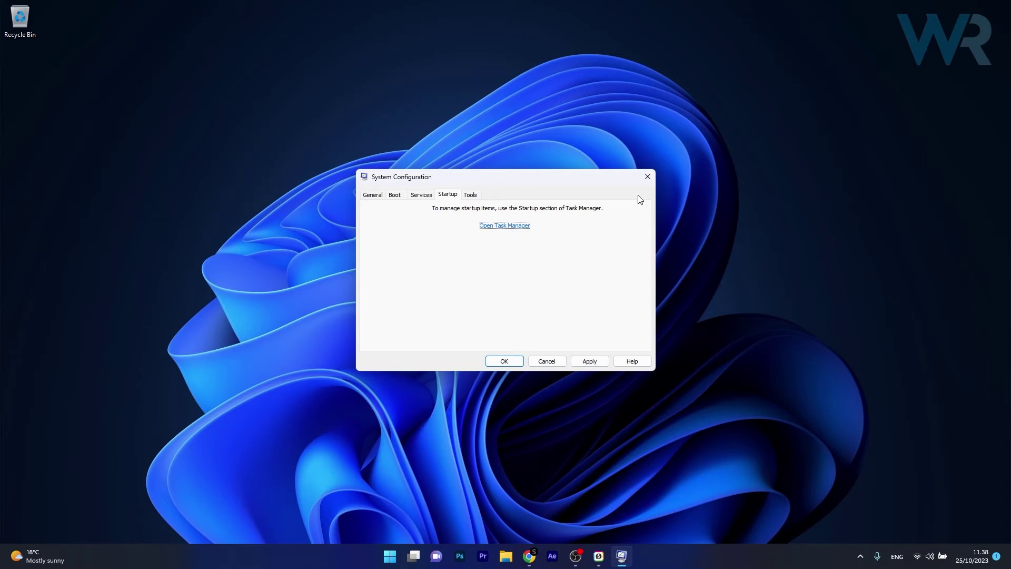
pyautogui.click(648, 179)
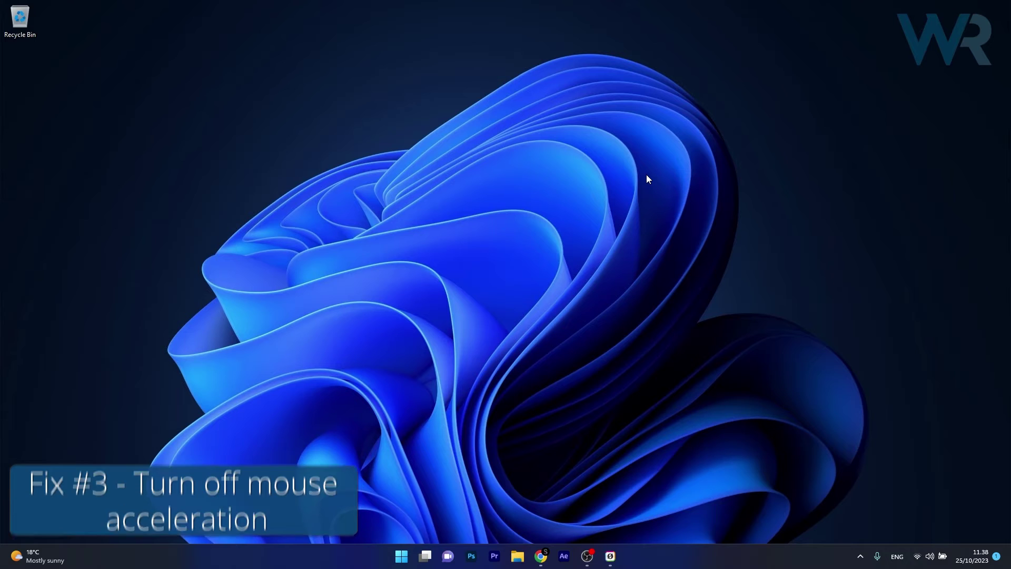
# Search Start for 'mouse settings' and open the Mouse page down to Related settings.
pyautogui.click(395, 558)
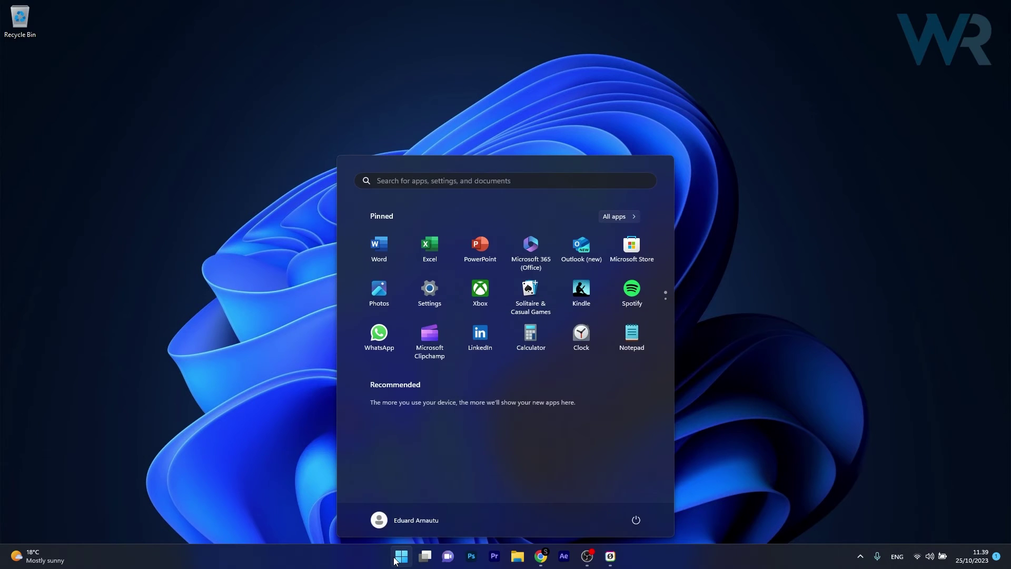
pyautogui.write('mouse settings')
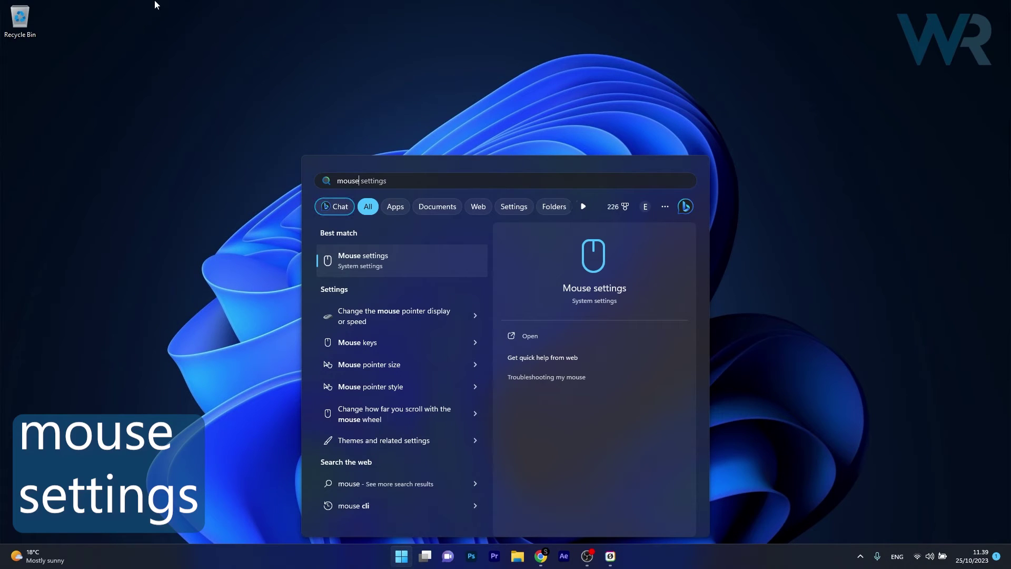
pyautogui.click(403, 257)
pyautogui.scroll(-2, 448, 241)
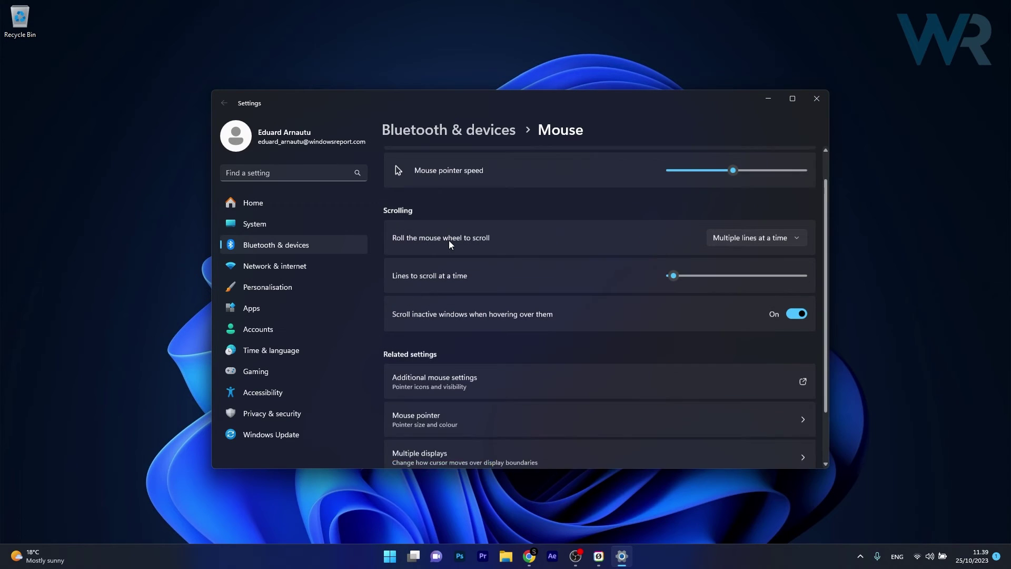
# Uncheck Enhance pointer precision in Mouse Properties, apply and confirm it, and close Settings.
pyautogui.click(430, 364)
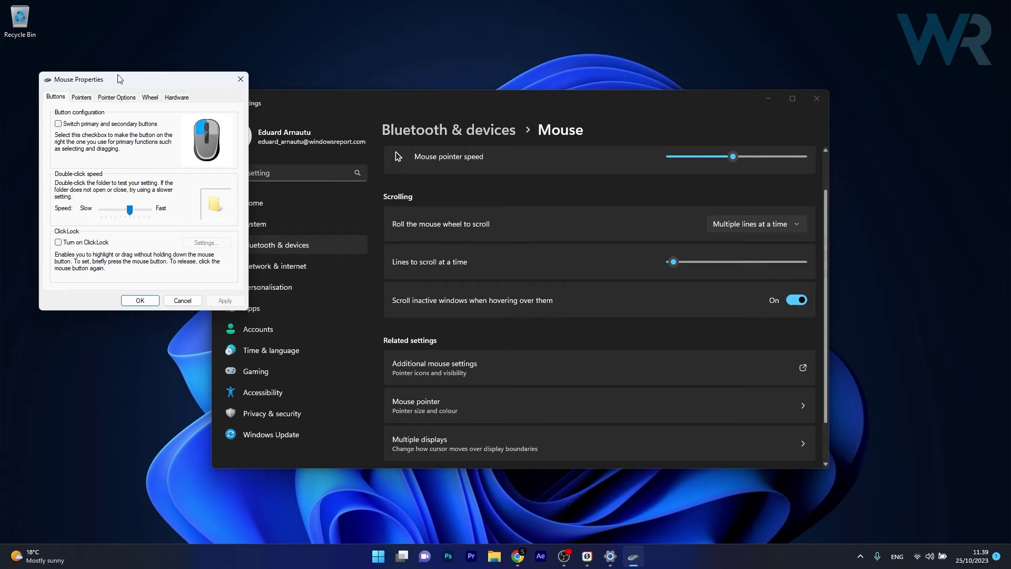
pyautogui.moveTo(119, 79); pyautogui.dragTo(498, 142)
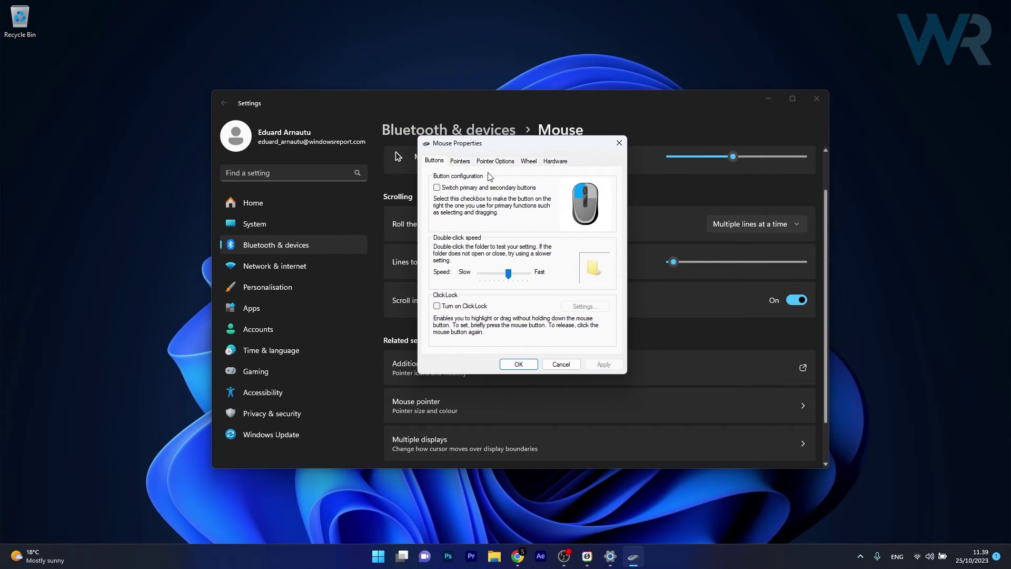
pyautogui.click(497, 161)
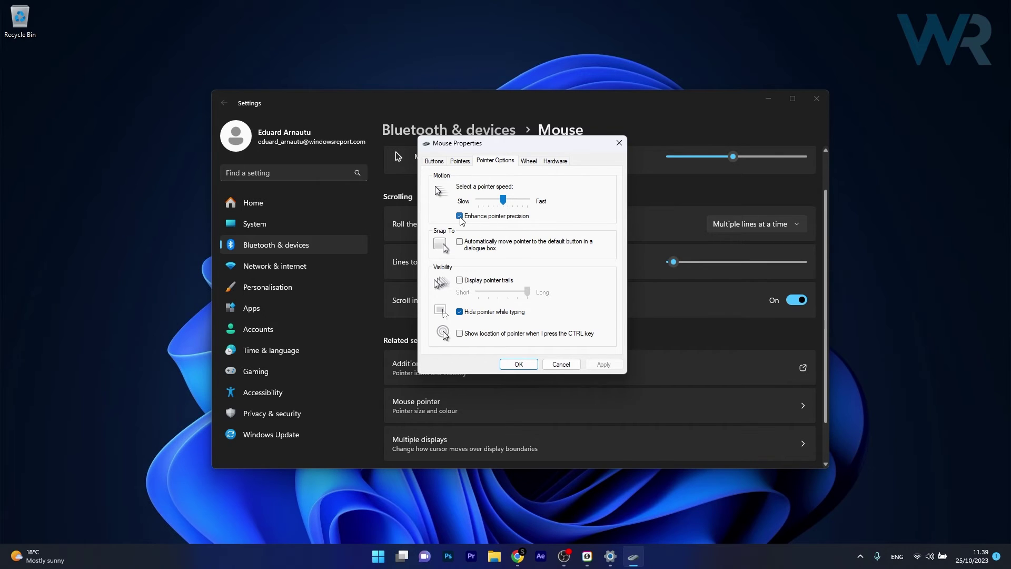
pyautogui.click(460, 216)
pyautogui.click(584, 365)
pyautogui.click(571, 365)
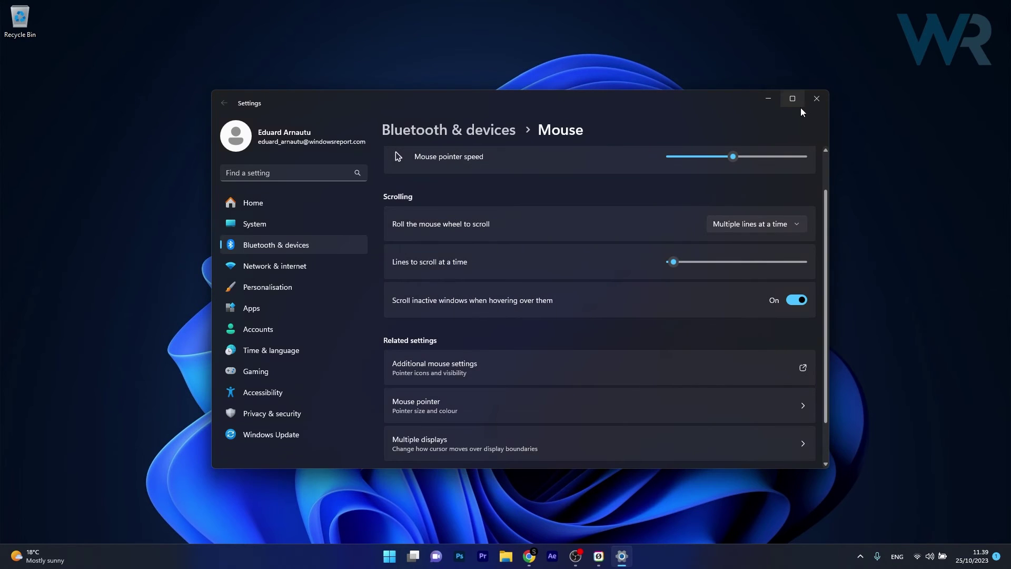
pyautogui.click(810, 109)
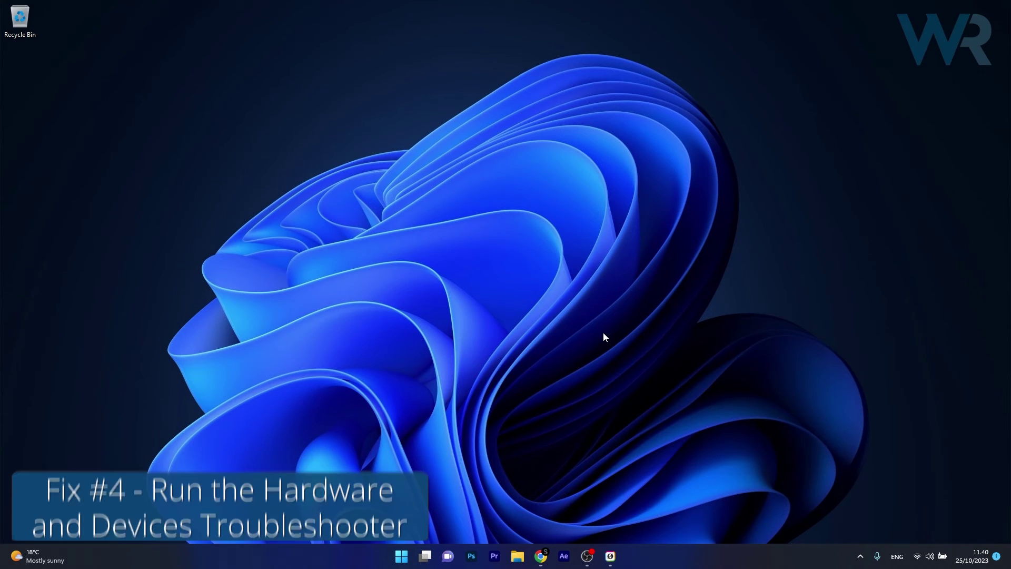
# Search Start for 'run' and launch the Run dialog.
pyautogui.click(402, 557)
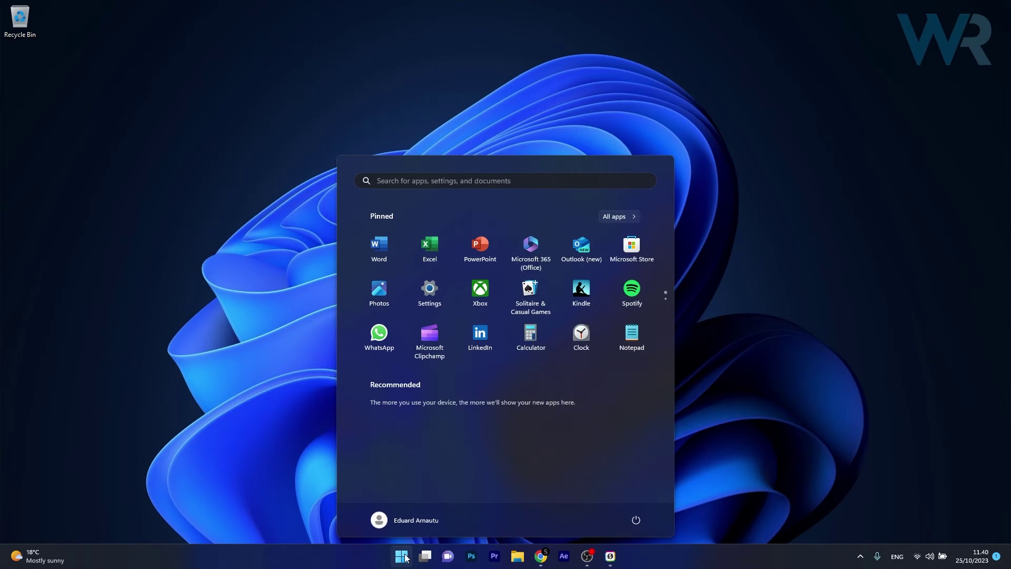
pyautogui.write('run')
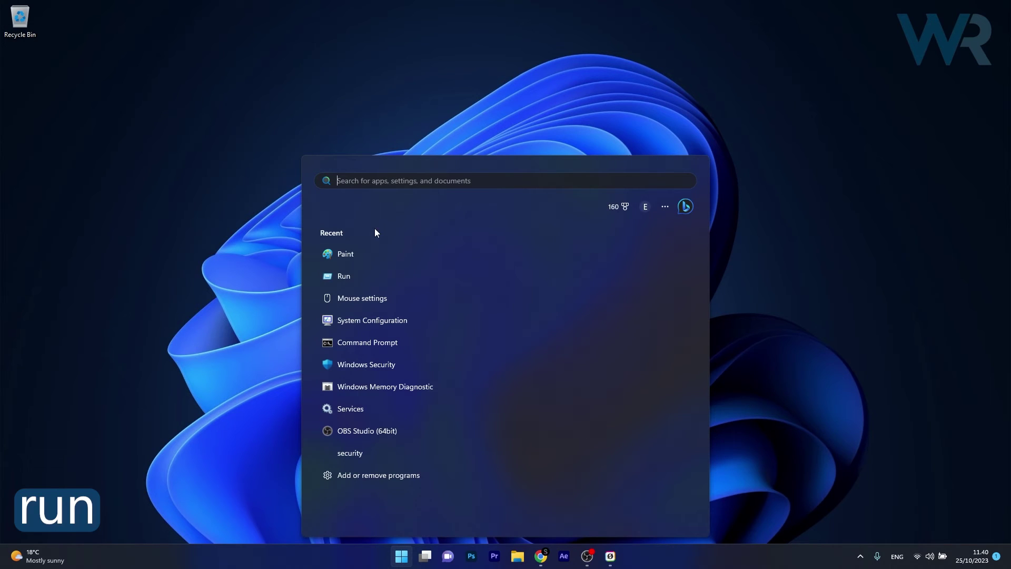
pyautogui.click(350, 276)
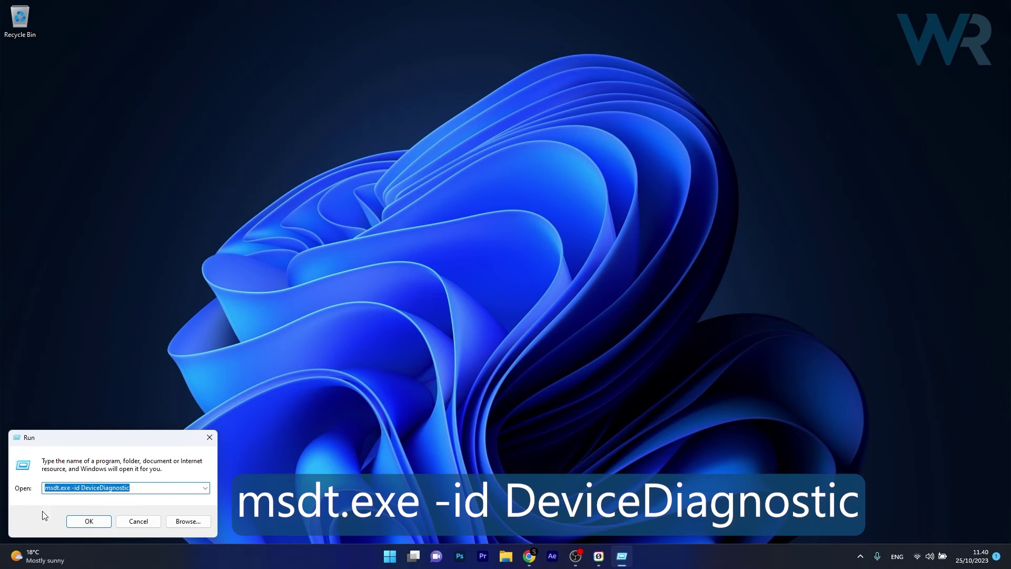
# Run msdt.exe -id DeviceDiagnostic, start problem detection, then close the troubleshooter.
pyautogui.click(89, 521)
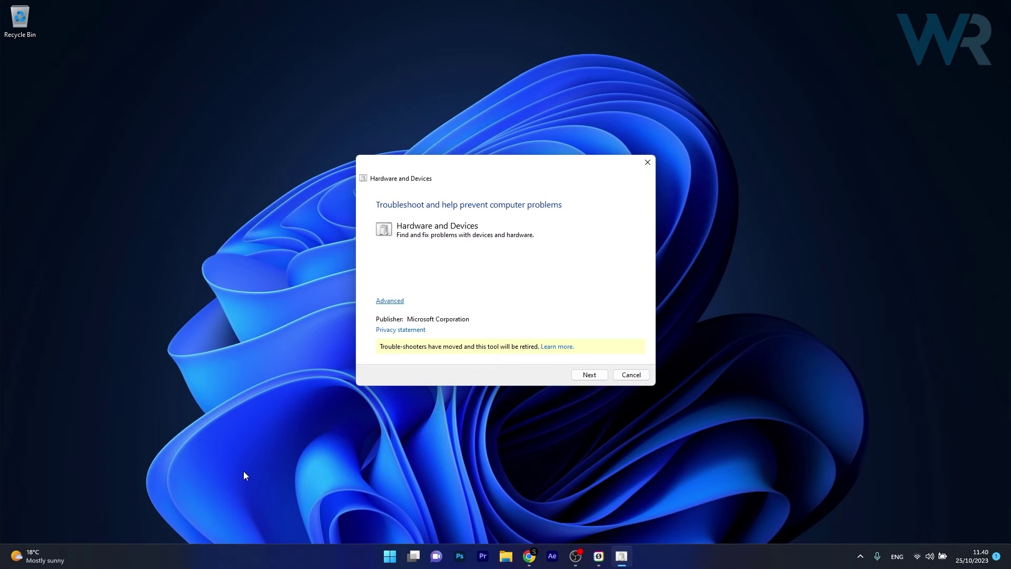
pyautogui.click(585, 375)
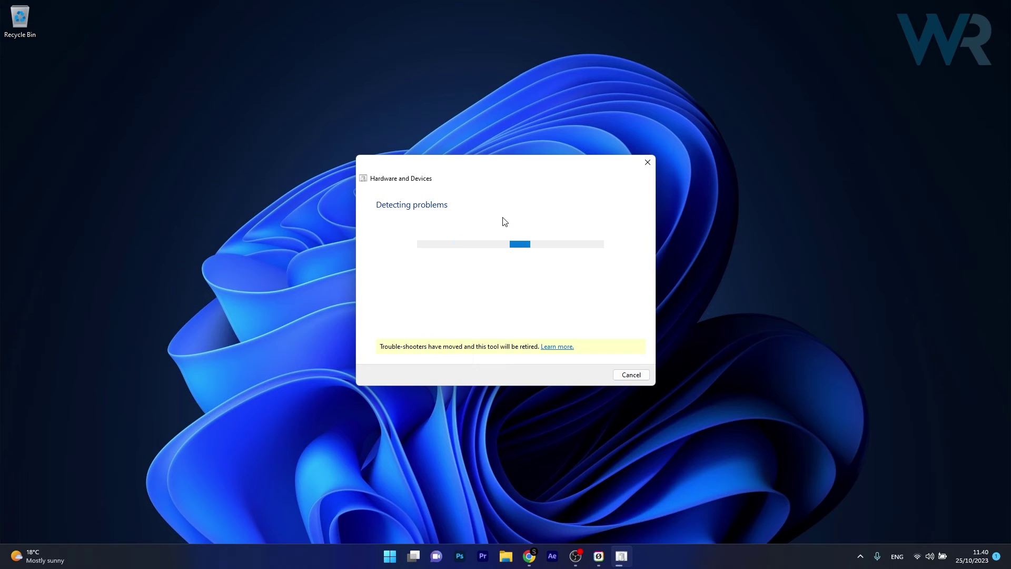
pyautogui.click(647, 163)
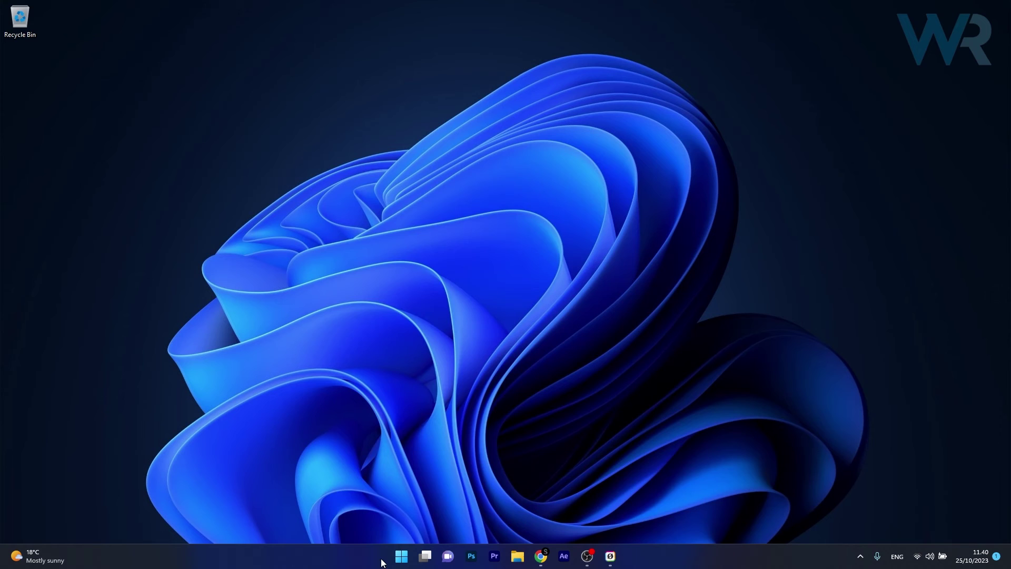
# Open Control Panel in Category view and go to Hardware and Sound.
pyautogui.click(401, 556)
pyautogui.write('control')
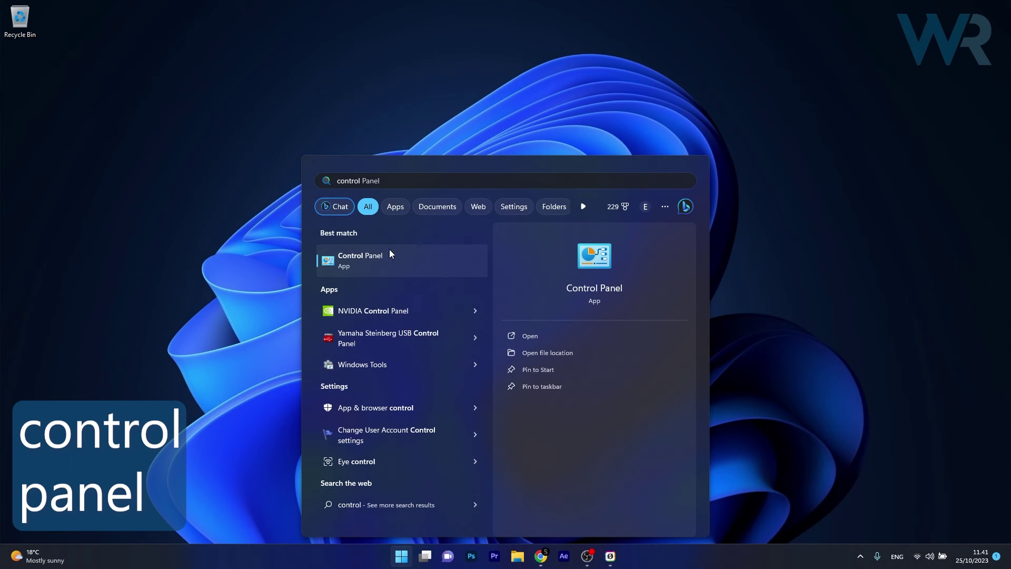
pyautogui.click(400, 263)
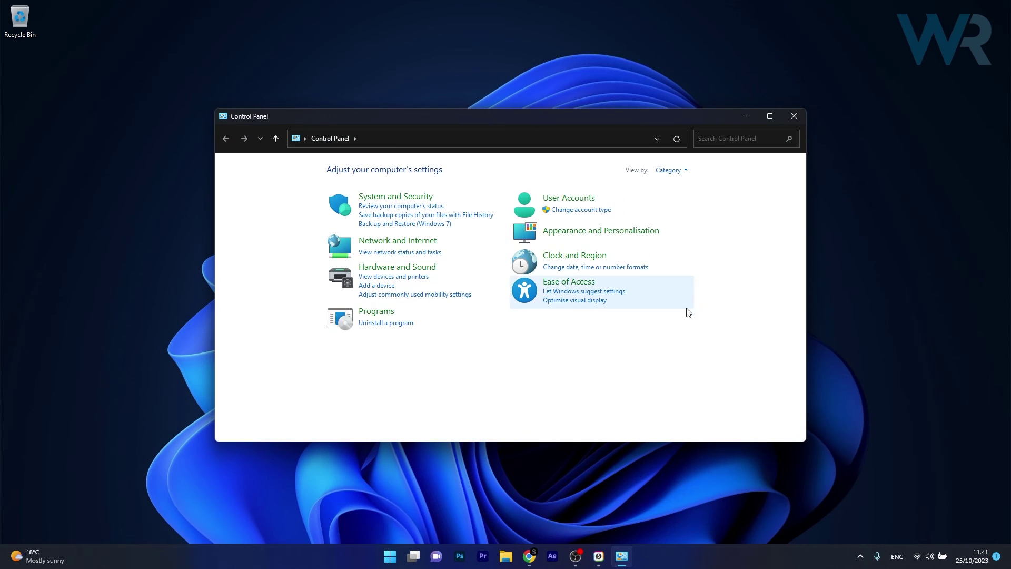
pyautogui.click(680, 172)
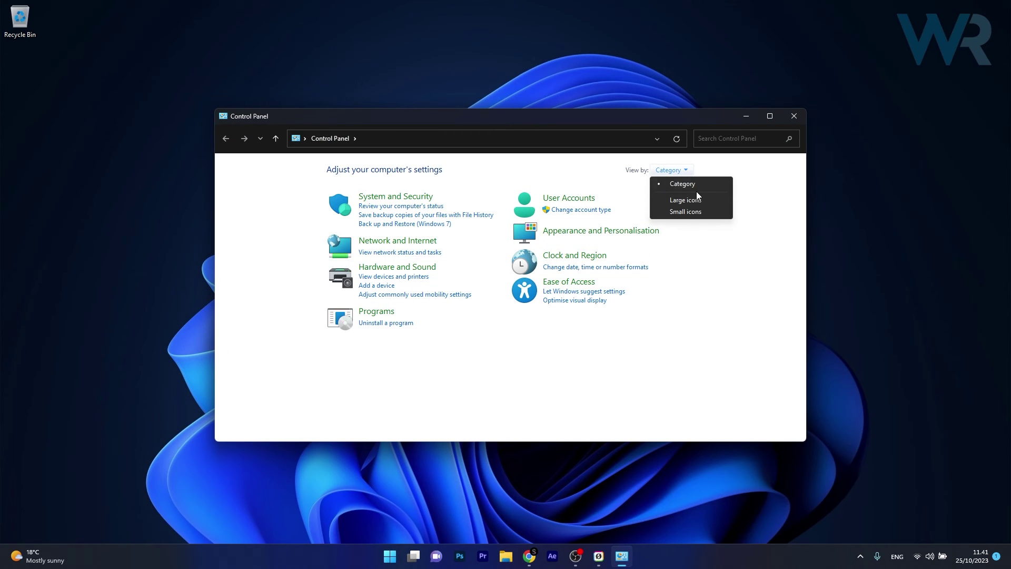
pyautogui.click(683, 187)
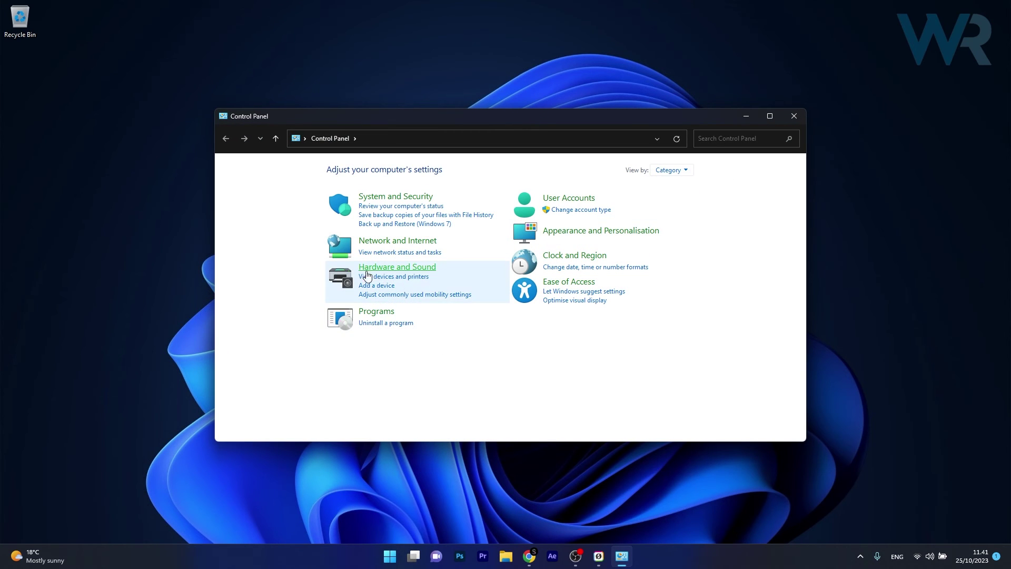
pyautogui.click(414, 268)
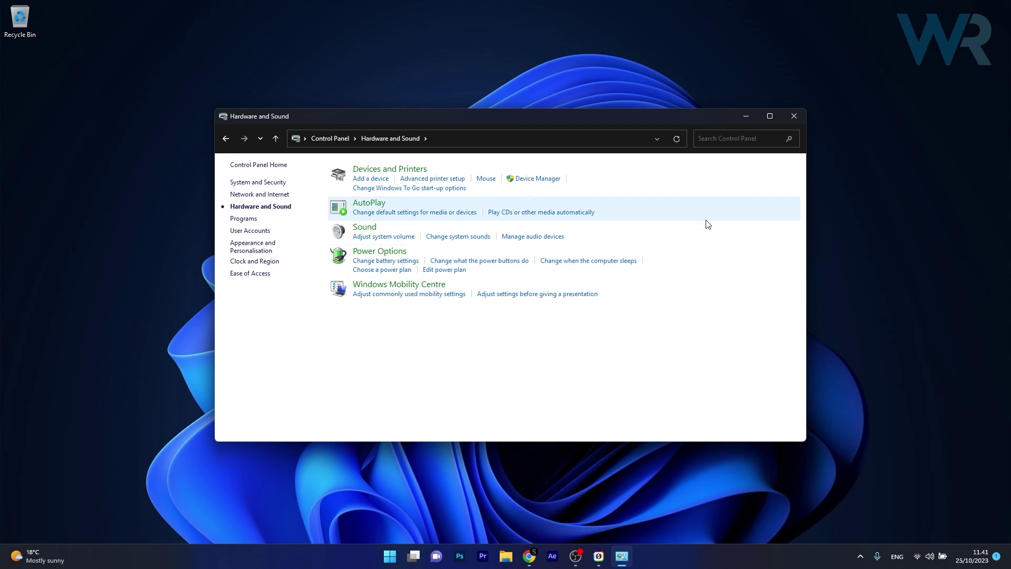
# Set the Mouse Properties pointer speed slider to the middle, apply it, and close Control Panel.
pyautogui.click(484, 180)
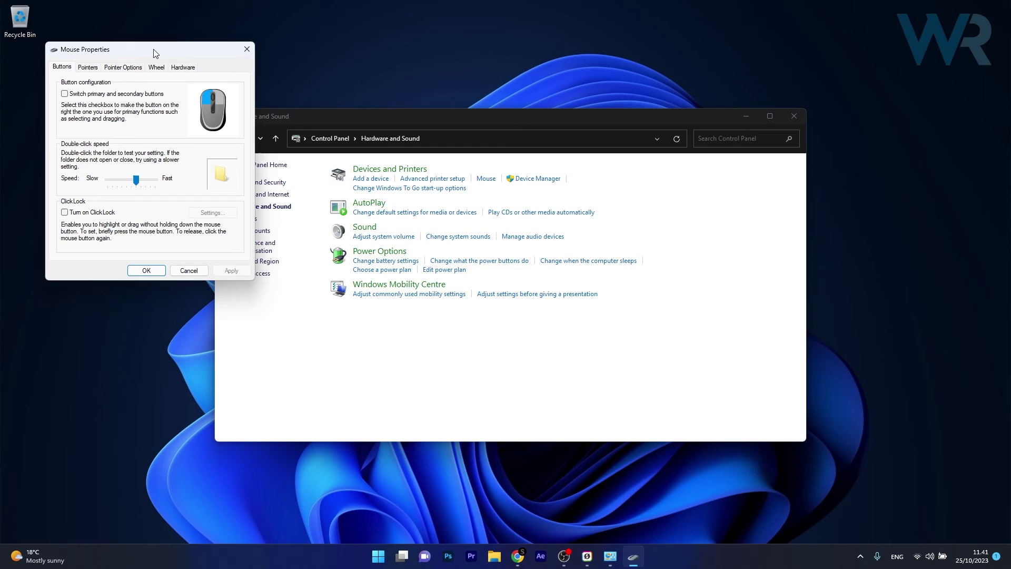
pyautogui.moveTo(155, 53); pyautogui.dragTo(518, 132)
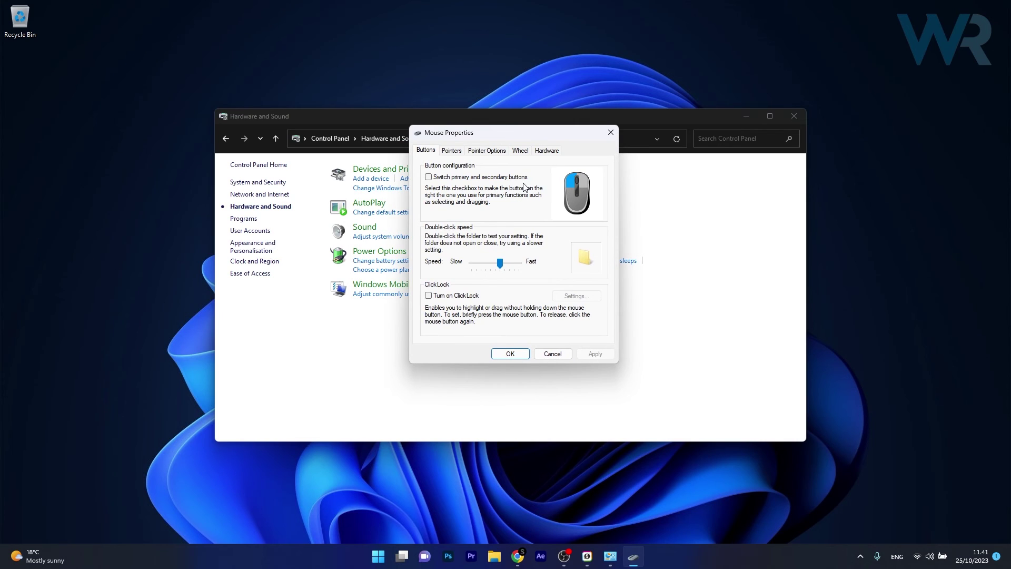
pyautogui.click(486, 151)
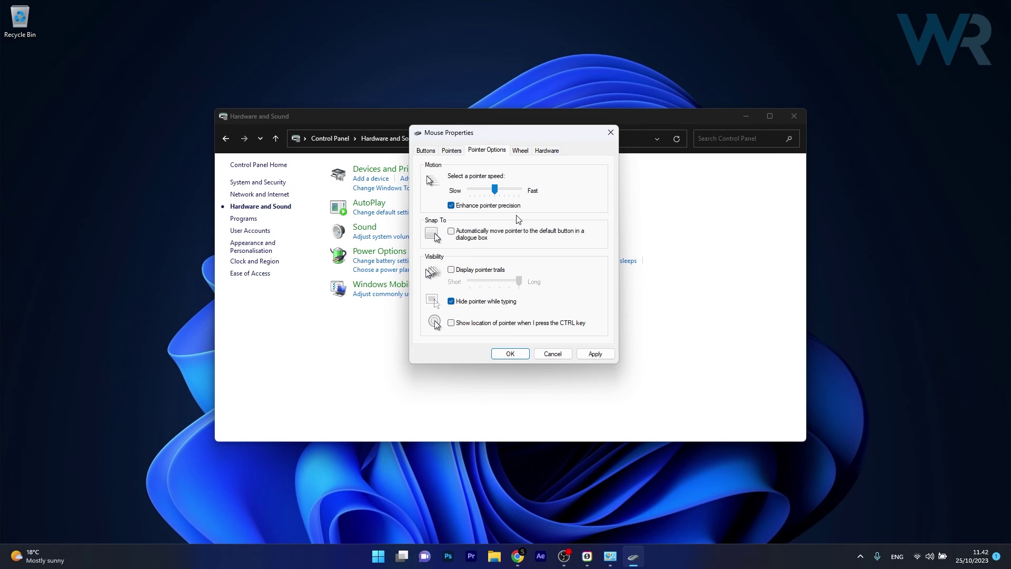
pyautogui.moveTo(496, 192); pyautogui.dragTo(404, 193)
pyautogui.moveTo(469, 189); pyautogui.dragTo(531, 193)
pyautogui.moveTo(518, 190); pyautogui.dragTo(495, 190)
pyautogui.click(592, 357)
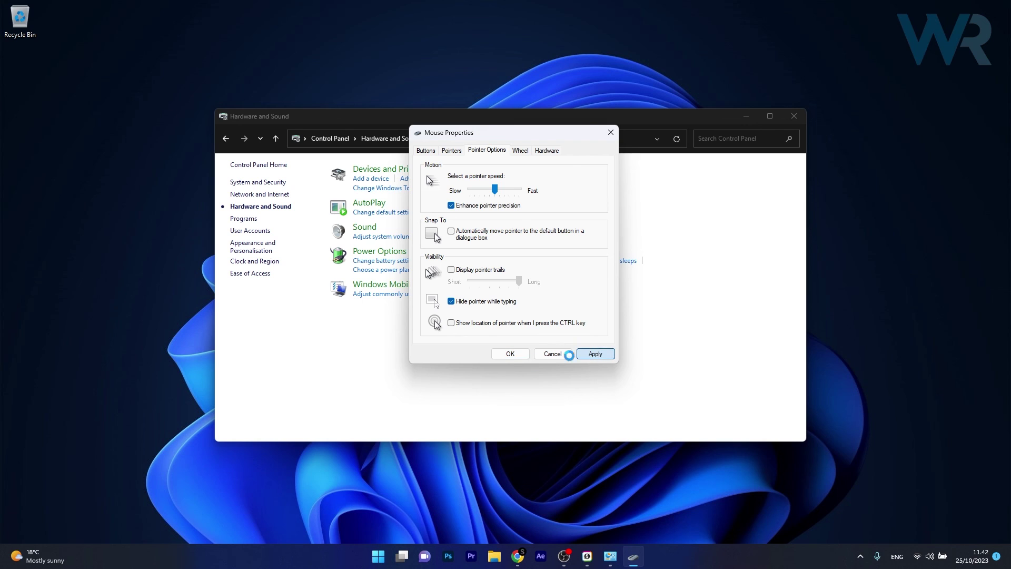
pyautogui.click(792, 115)
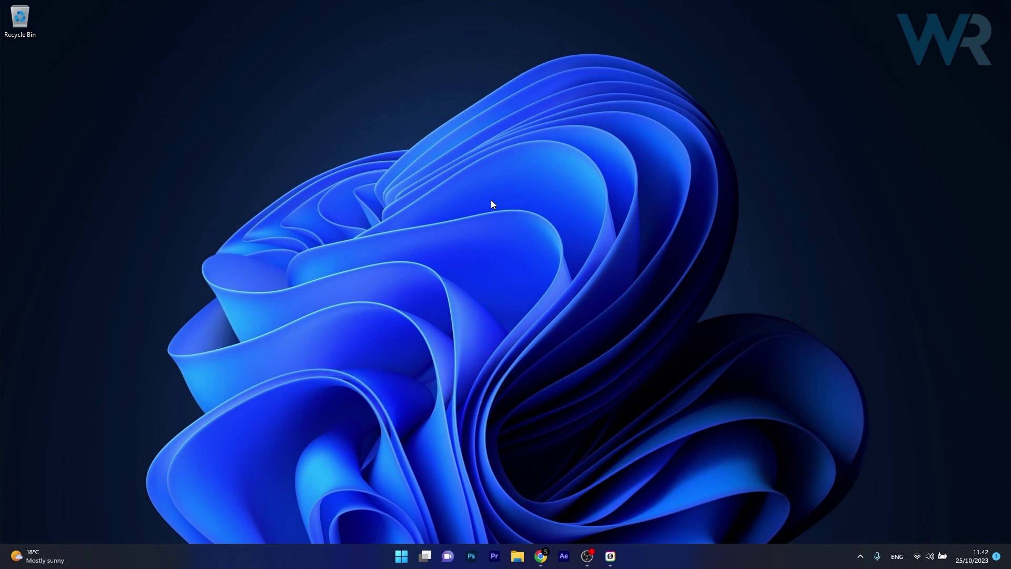